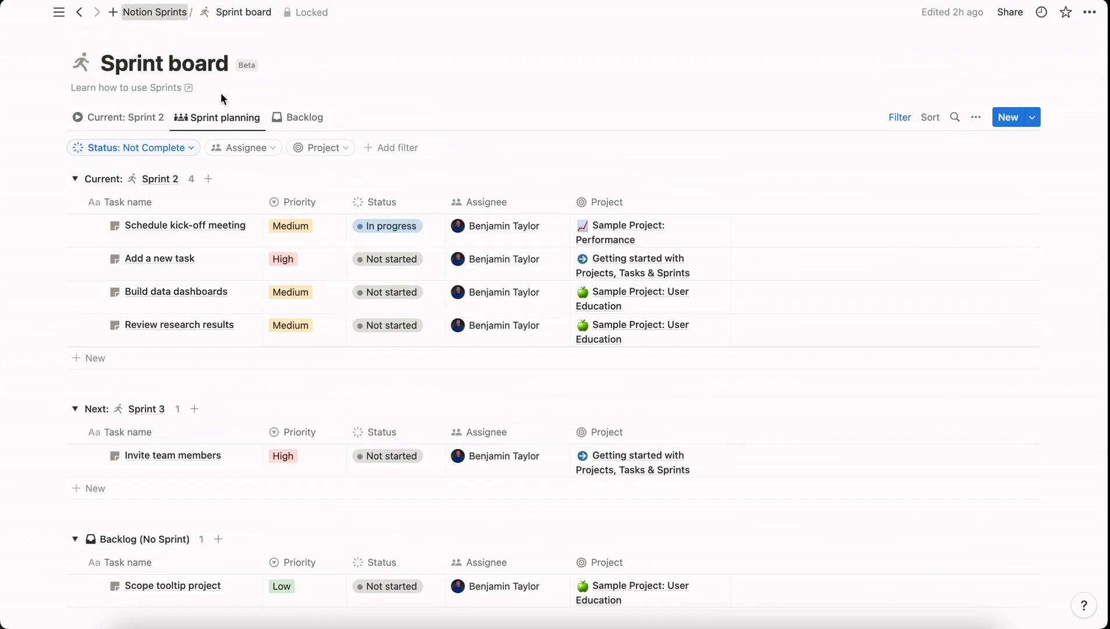
Step: Review the Sprints database in its All view, including Sprint 2's dates, and return to the Notion Sprints page
click(343, 374)
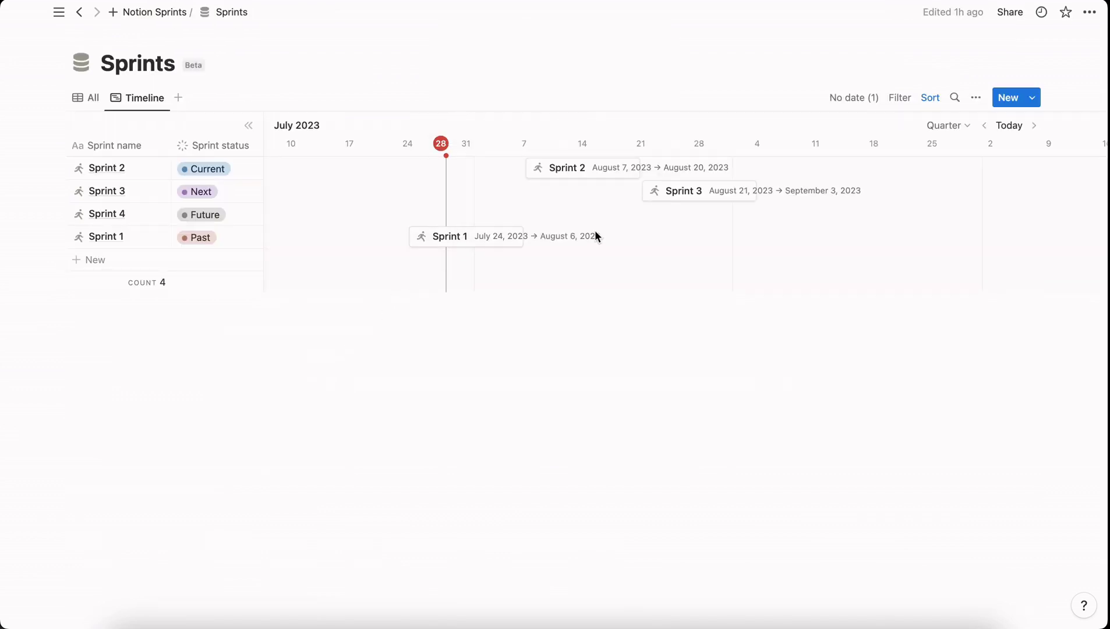
click(85, 100)
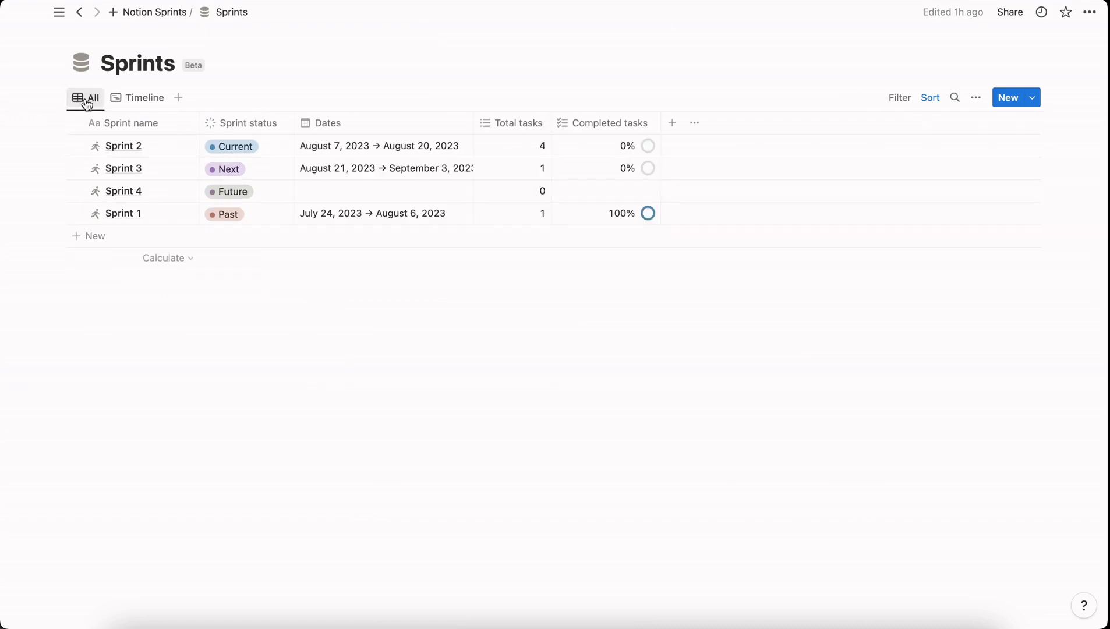
click(319, 146)
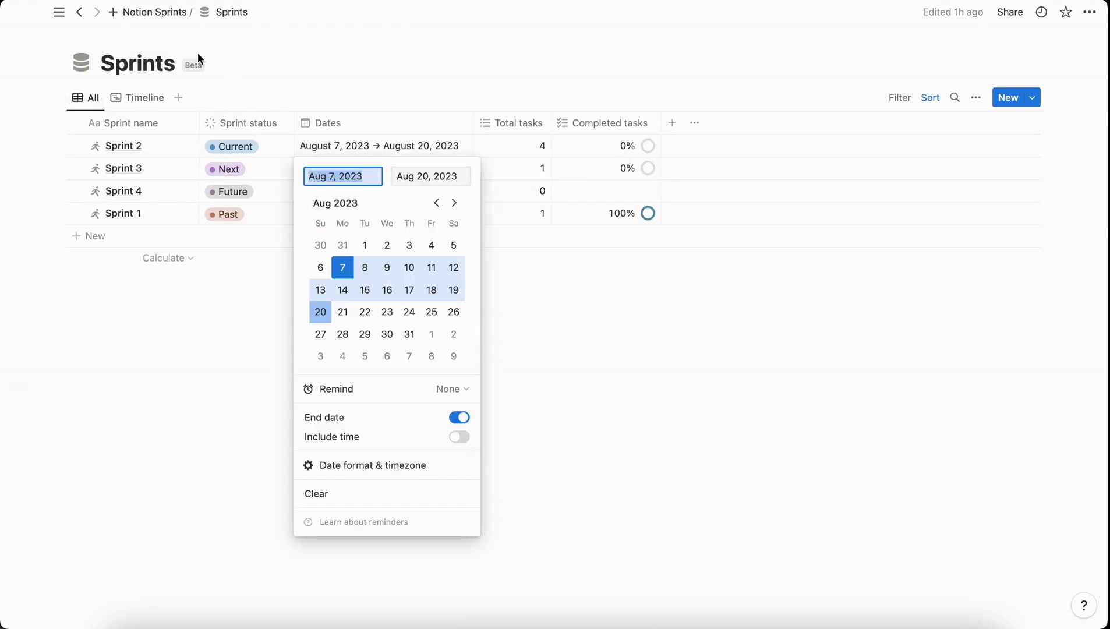
click(160, 16)
click(159, 12)
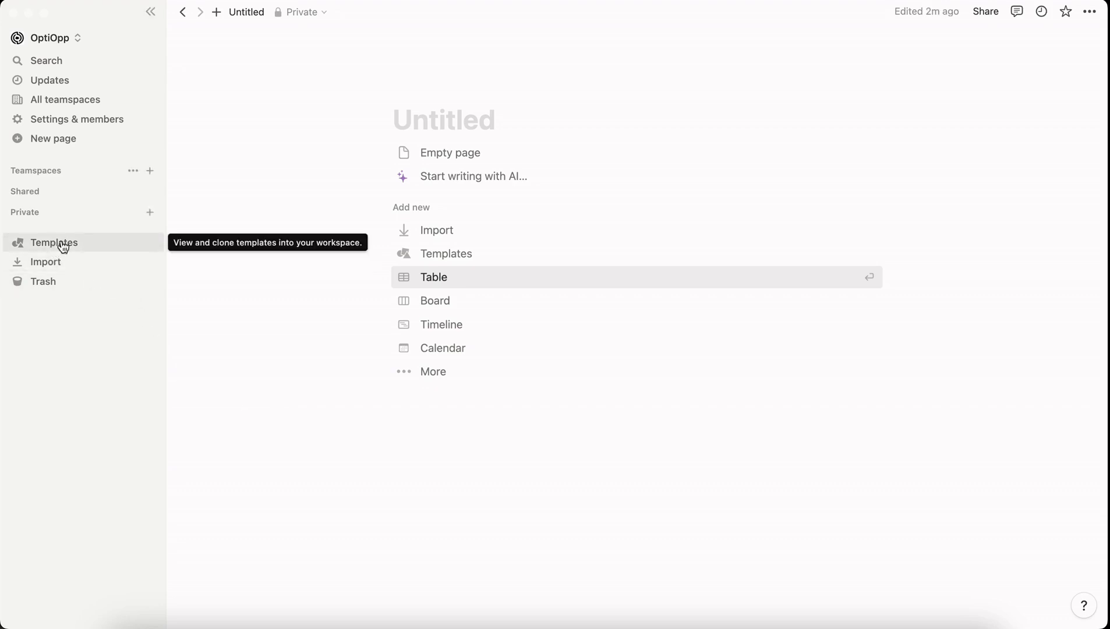
Step: Add the Projects & tasks template to the workspace and add a Sprint property to its Tasks database
click(437, 256)
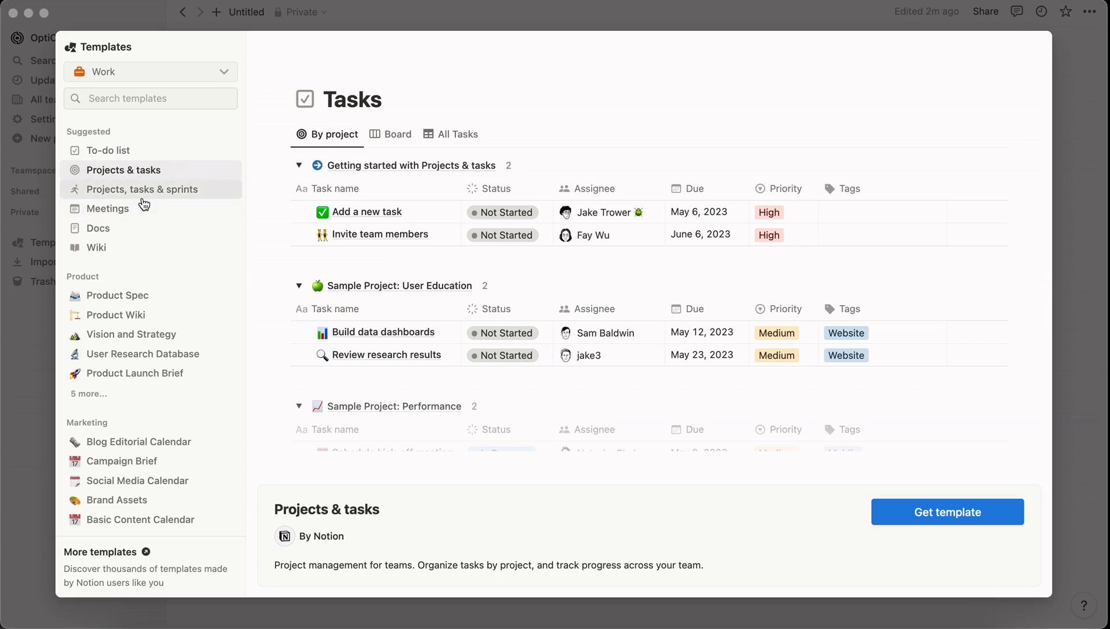
click(959, 524)
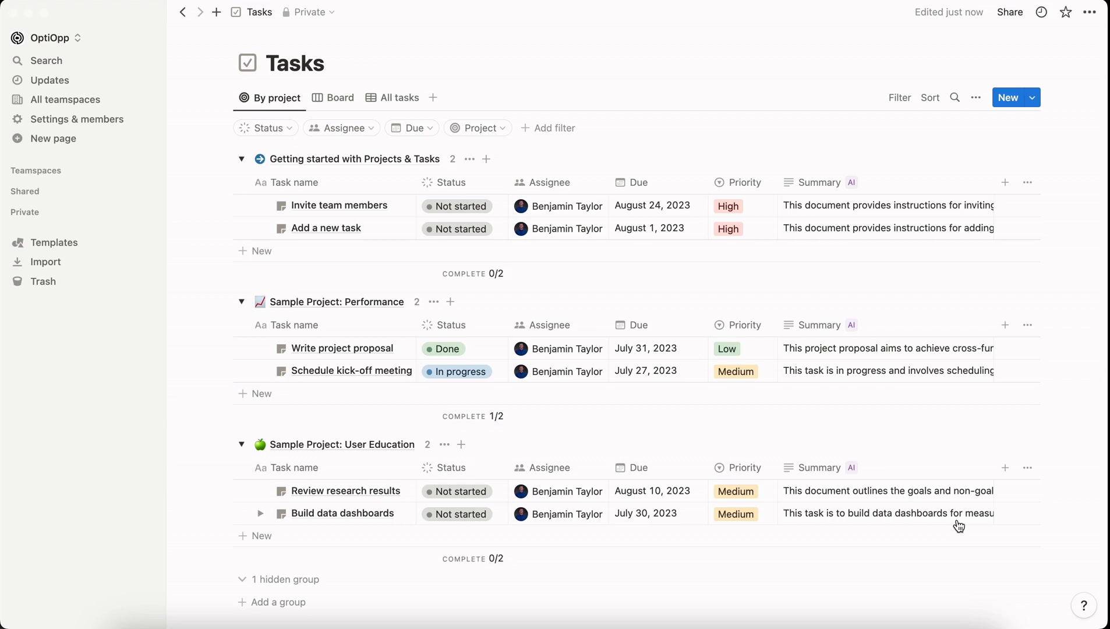
click(1005, 182)
click(905, 283)
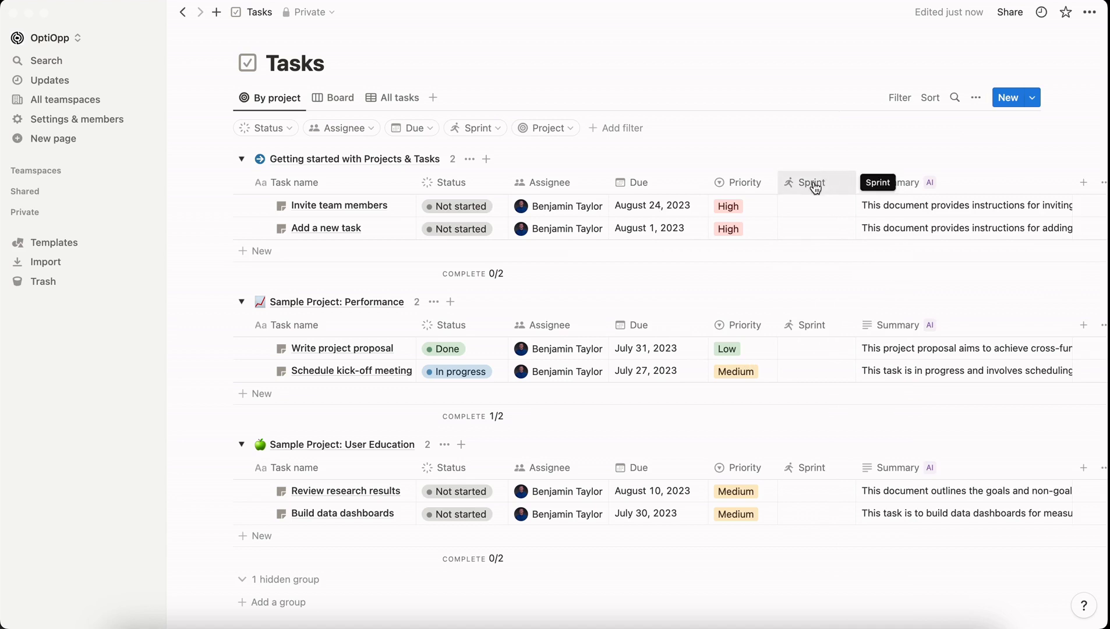
Step: Add the Projects, tasks & sprints template to the workspace
click(45, 242)
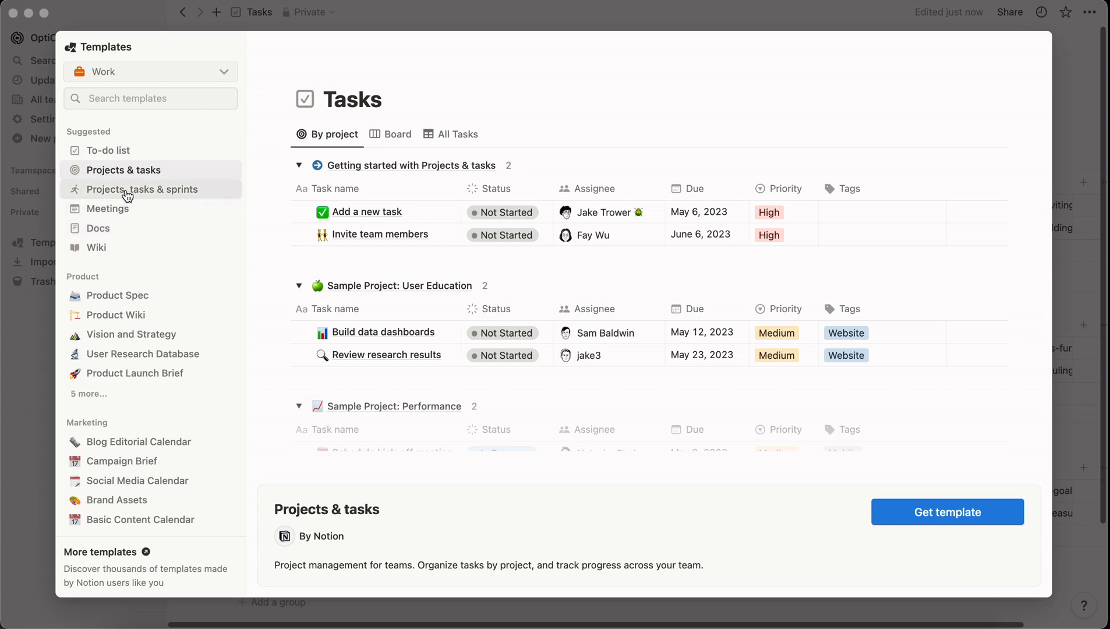
click(154, 197)
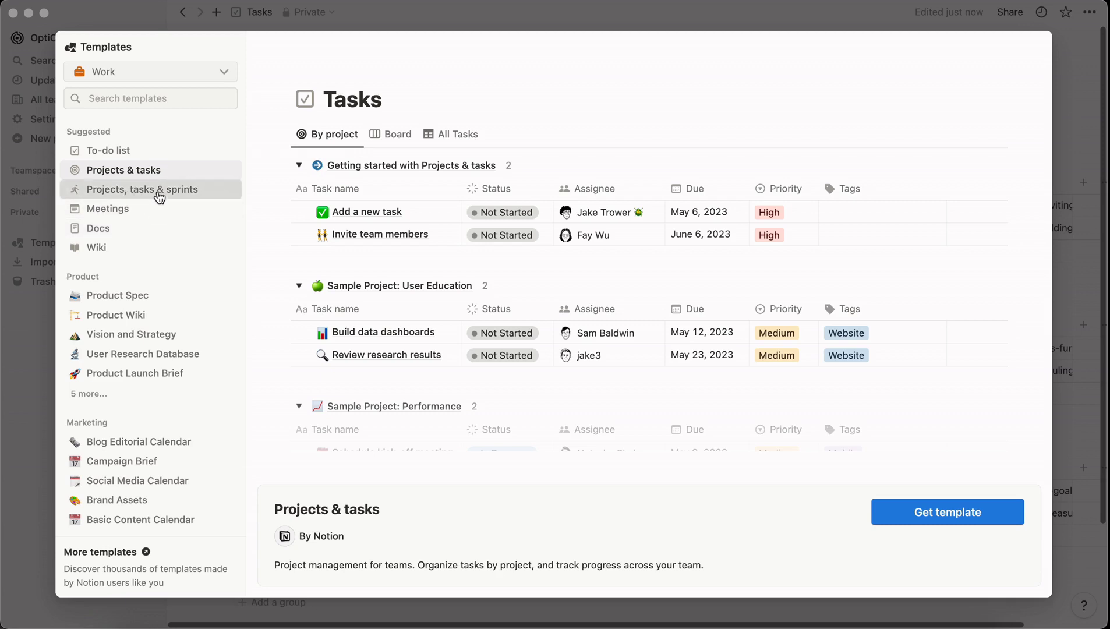
click(955, 512)
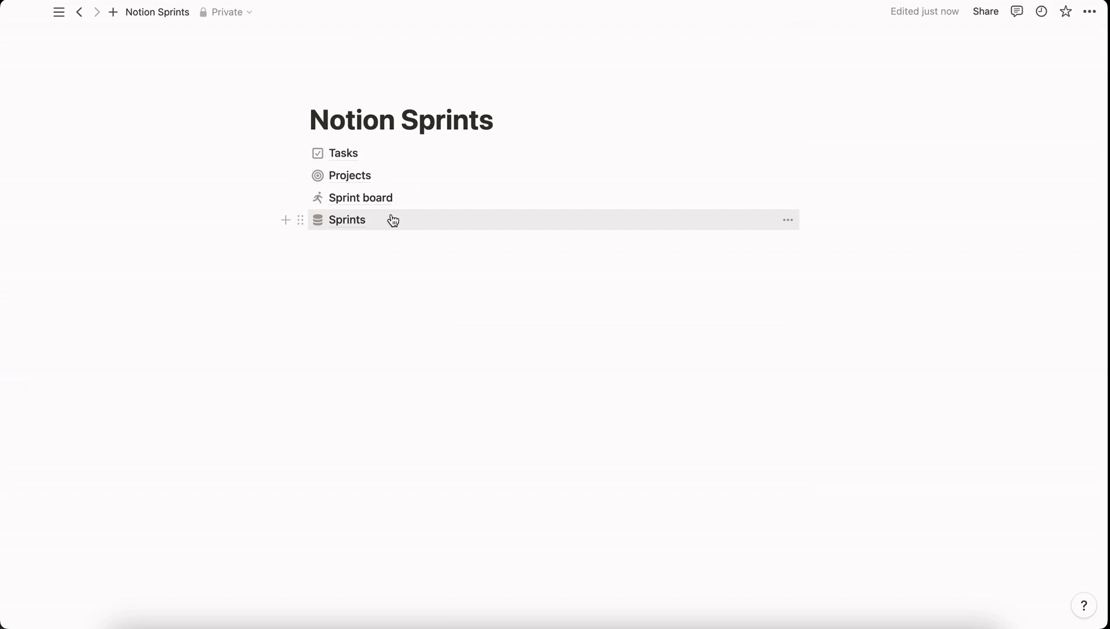
Step: Examine the Sprint board's Sprint planning view and the properties of the Schedule kick-off meeting task
click(366, 197)
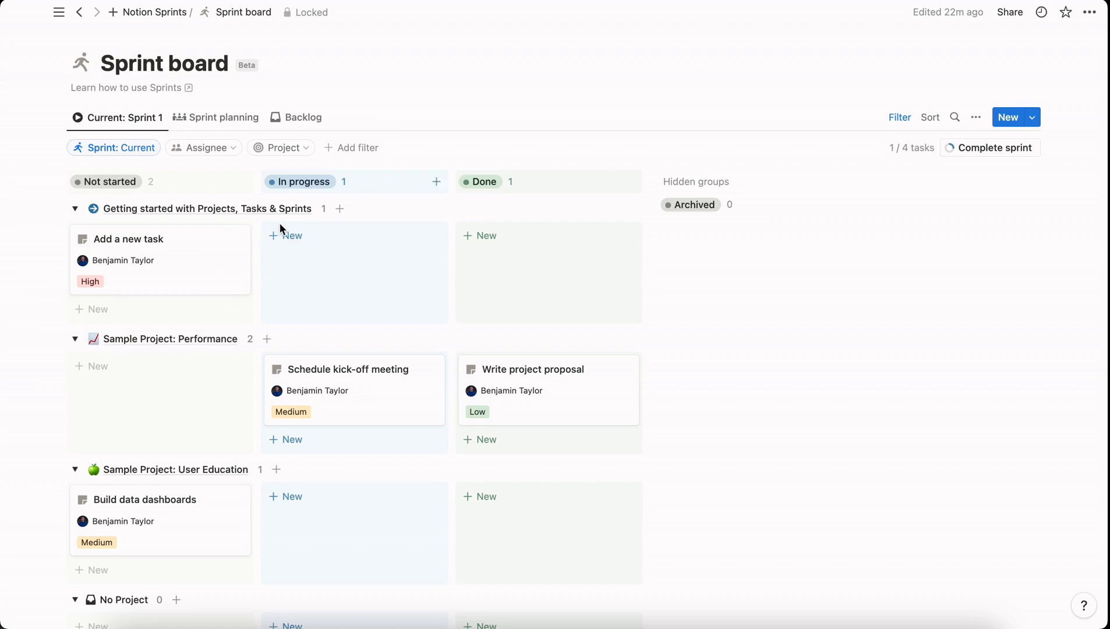
click(215, 121)
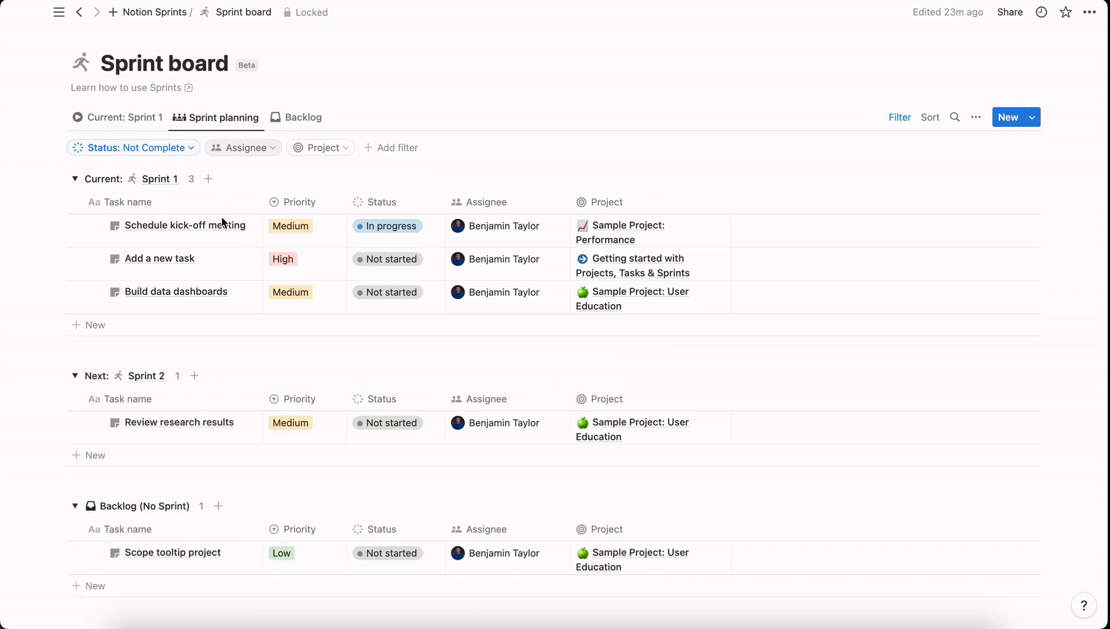
scroll(228, 393, down, 1)
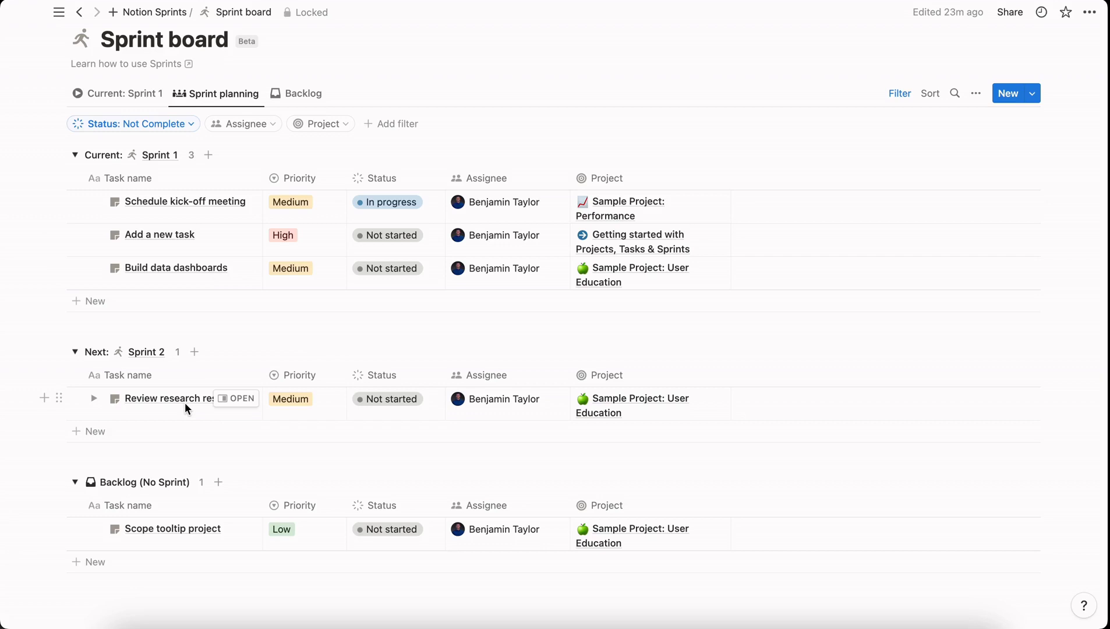
click(233, 202)
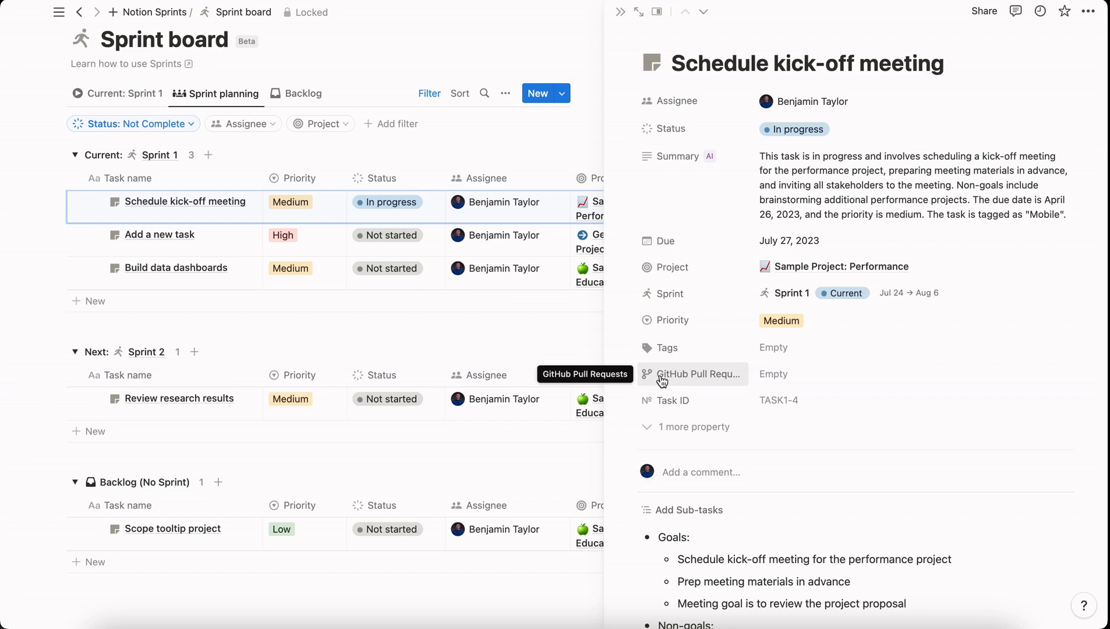
scroll(721, 436, down, 3)
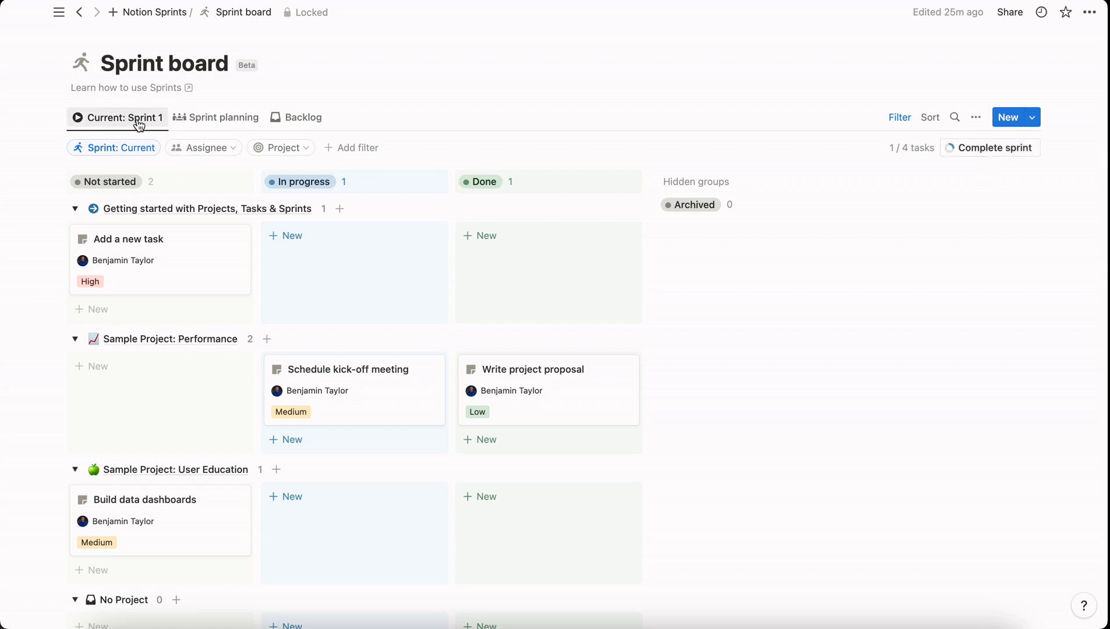
Step: Open the Sprints database from the Notion Sprints page and view the details of Sprint 1
click(155, 12)
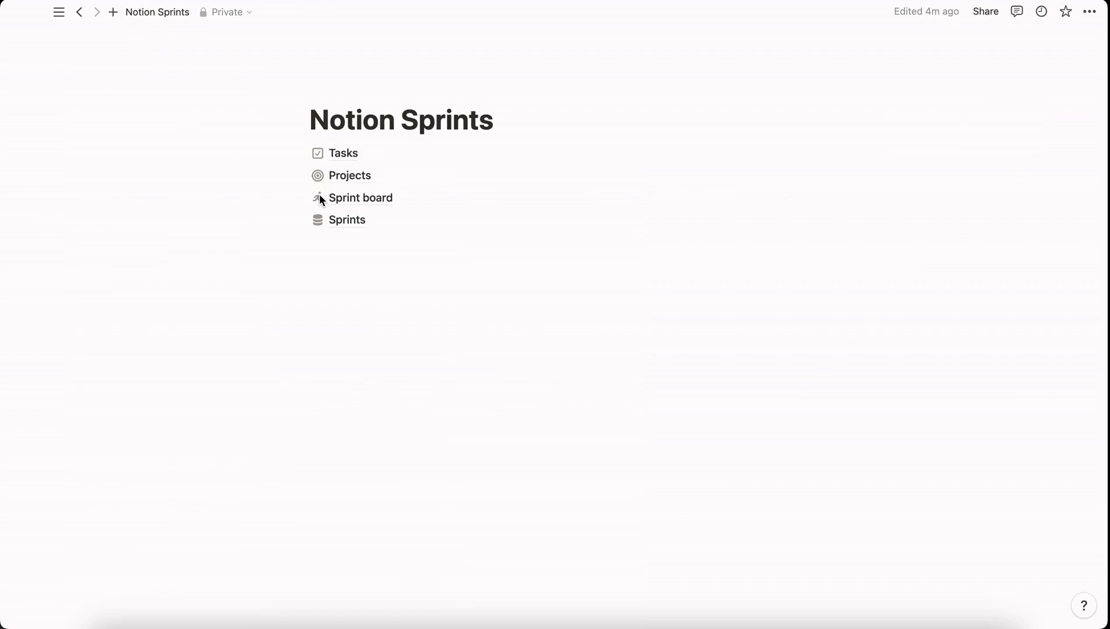
click(341, 222)
mouse_move(135, 178)
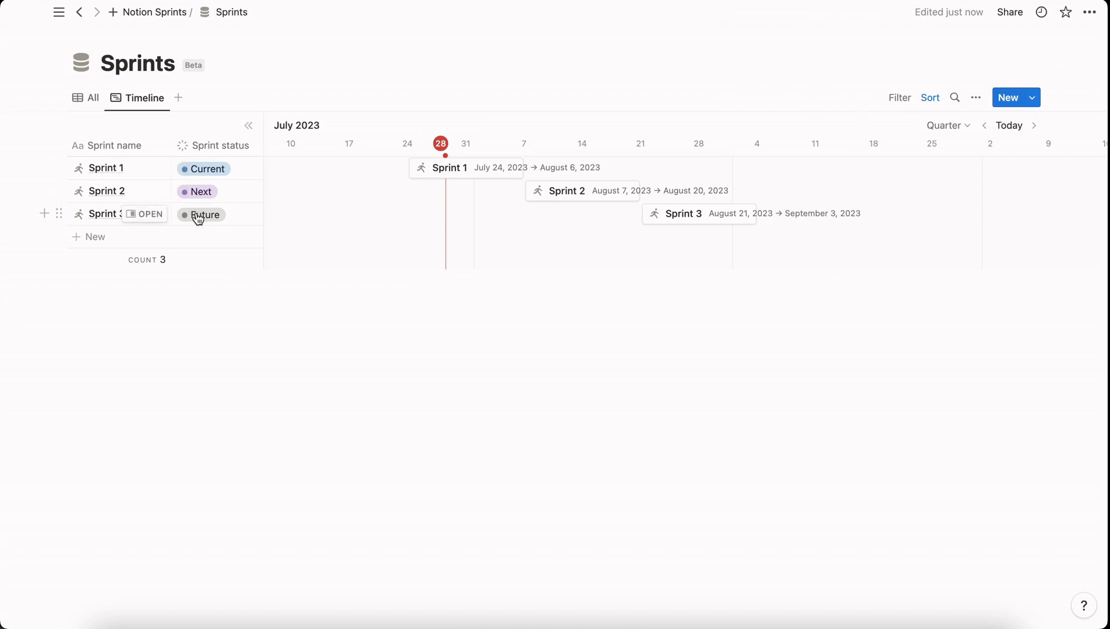
click(146, 168)
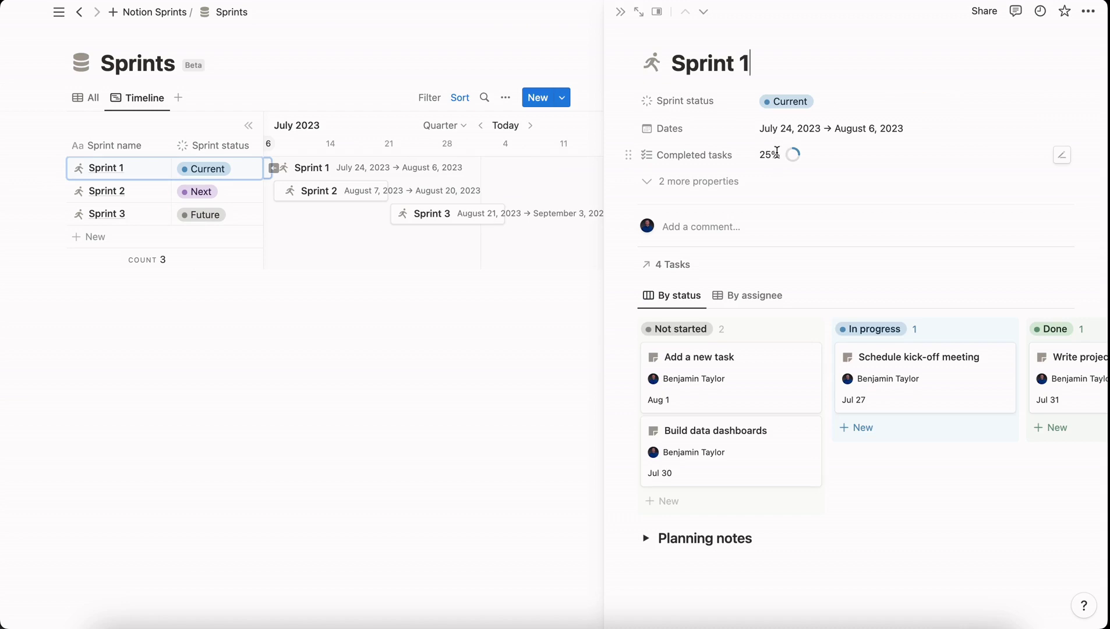
Step: Complete Sprint 1 from the Sprint board, keeping Aug 7 → Aug 20 for Sprint 2 and moving incomplete tasks to the next sprint
click(154, 12)
click(367, 200)
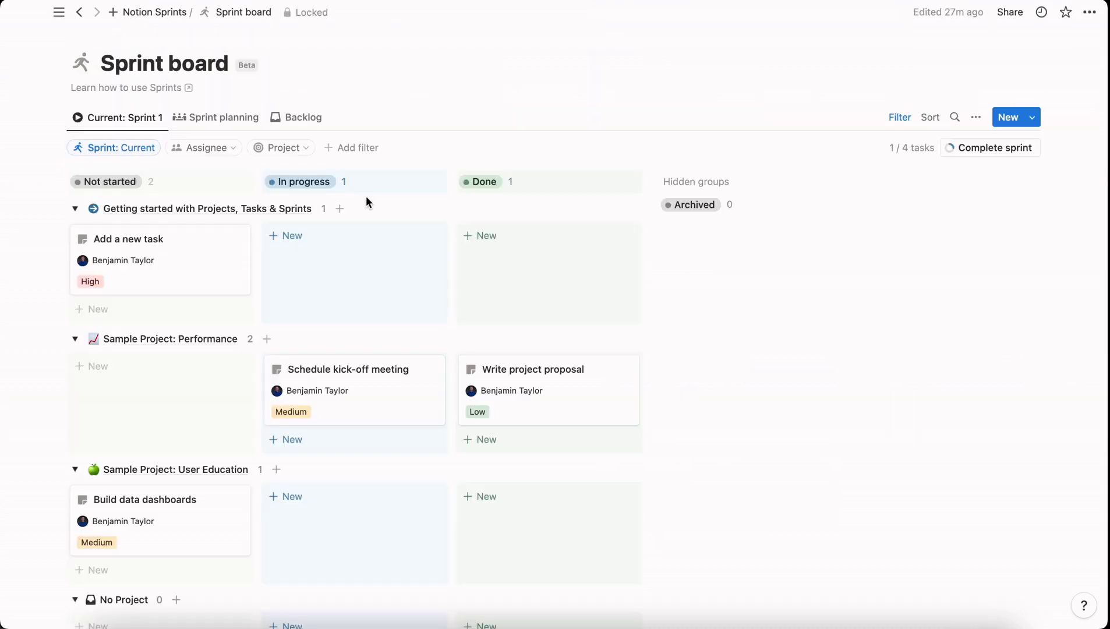
click(997, 155)
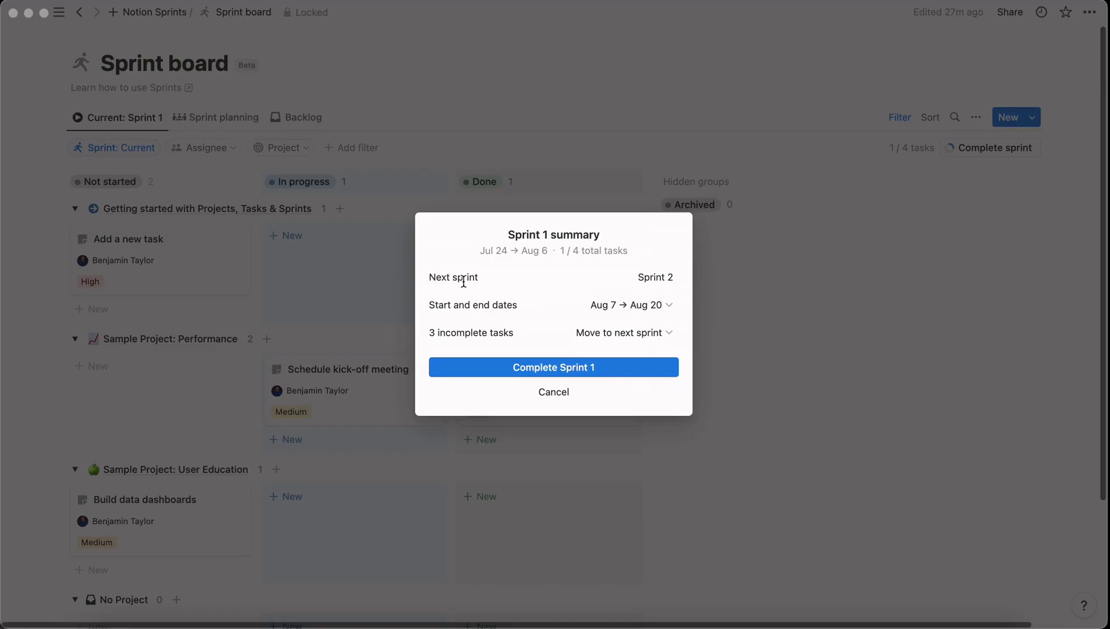
click(659, 305)
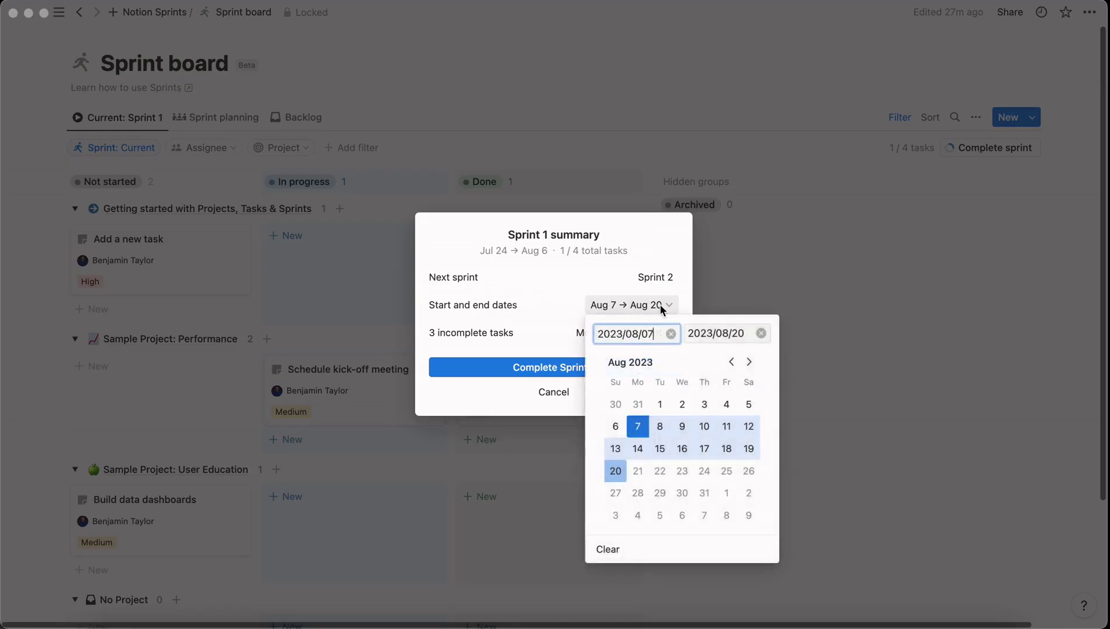
click(481, 319)
click(618, 336)
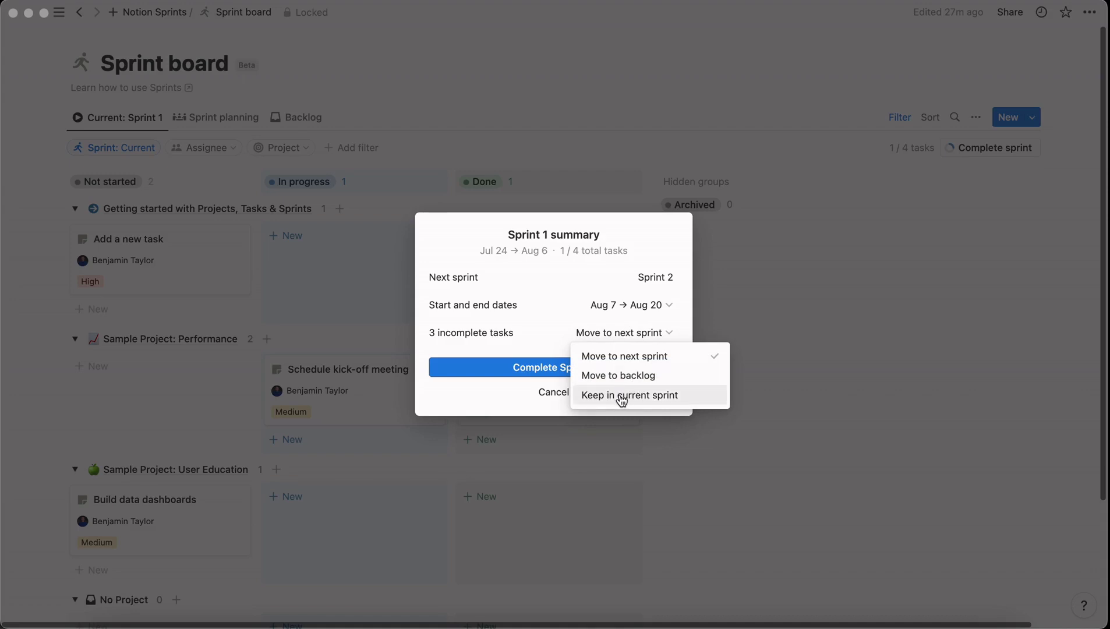
click(669, 332)
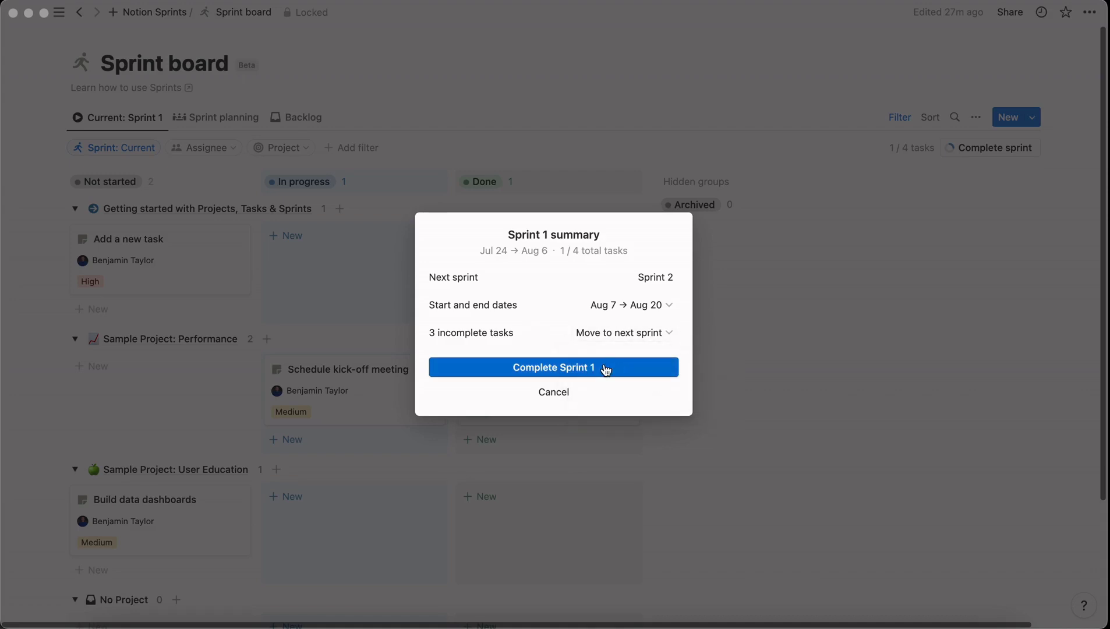
click(550, 370)
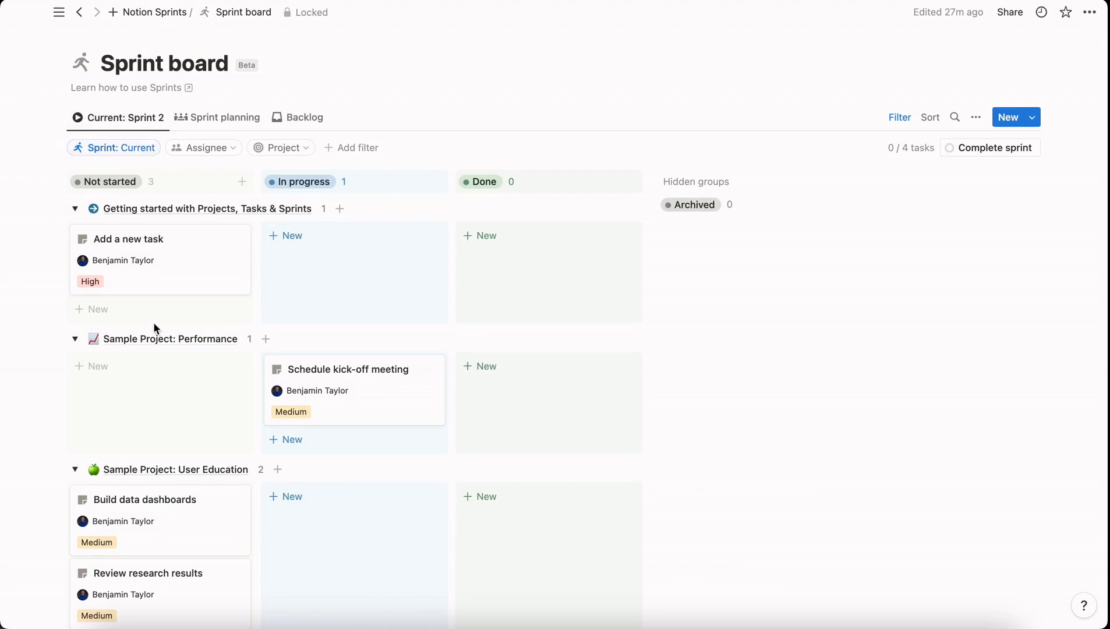
Step: Review the sprint statuses in the Sprints database and the Active, All and Mine views of the Projects database
click(352, 220)
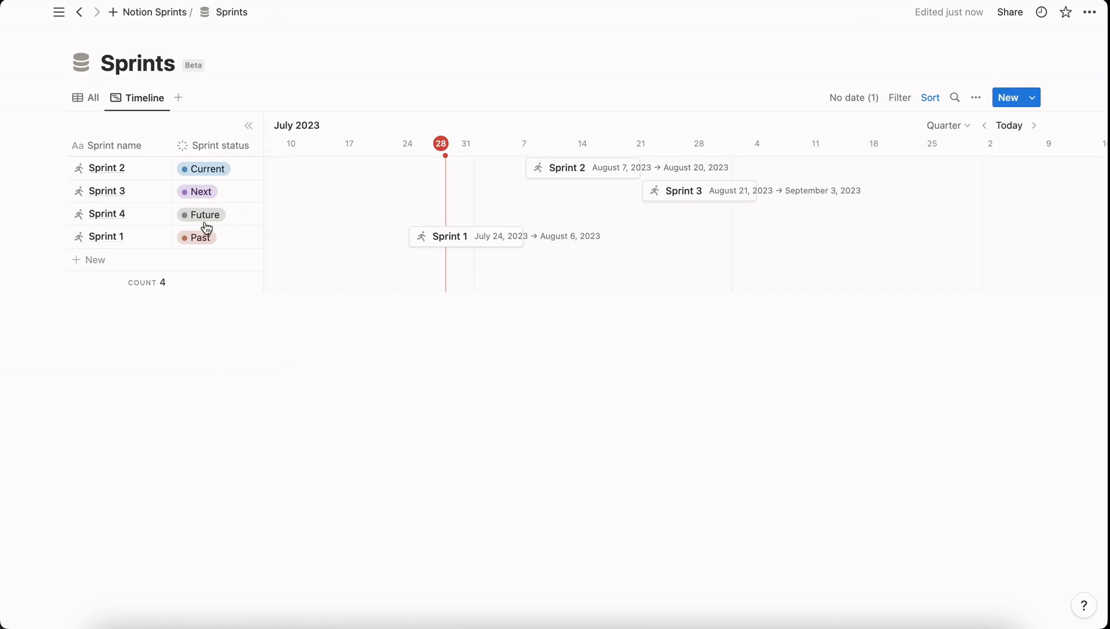
mouse_move(162, 223)
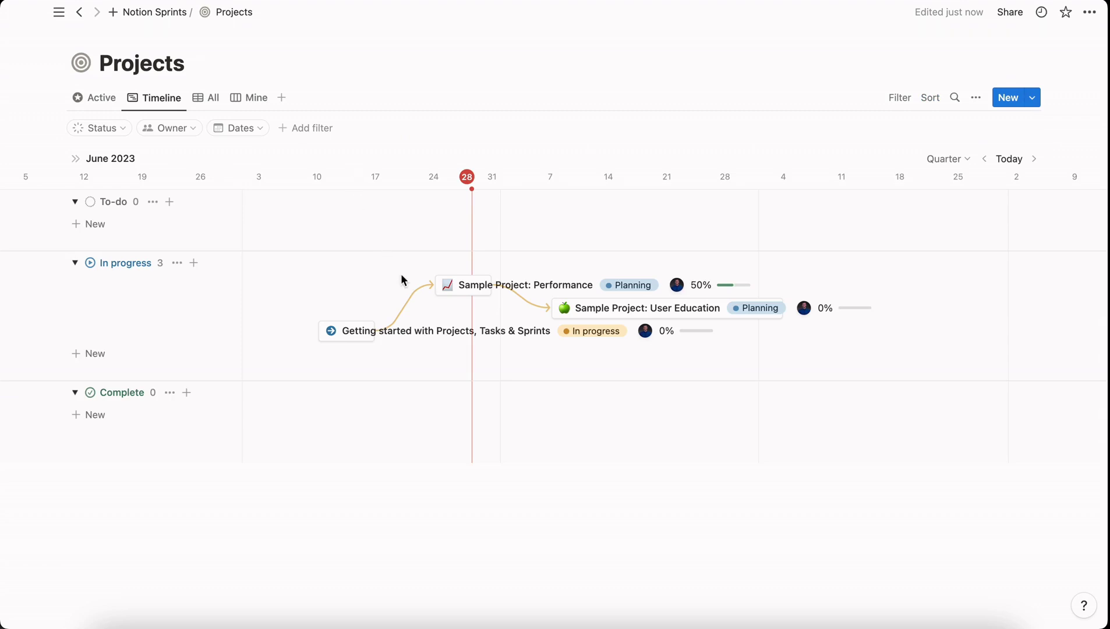
click(96, 99)
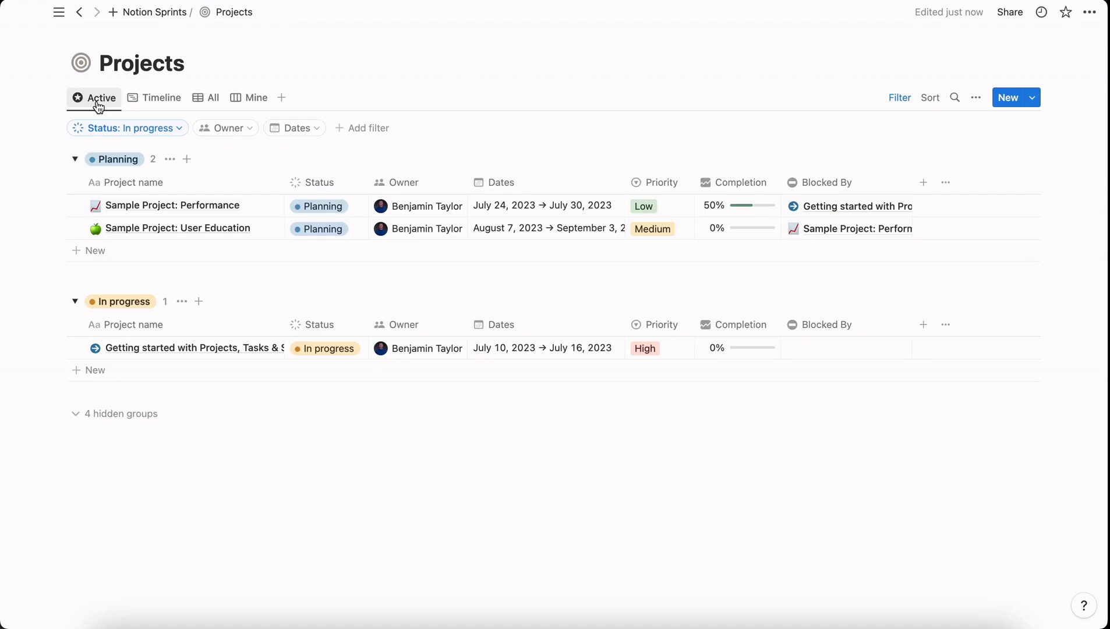
click(204, 104)
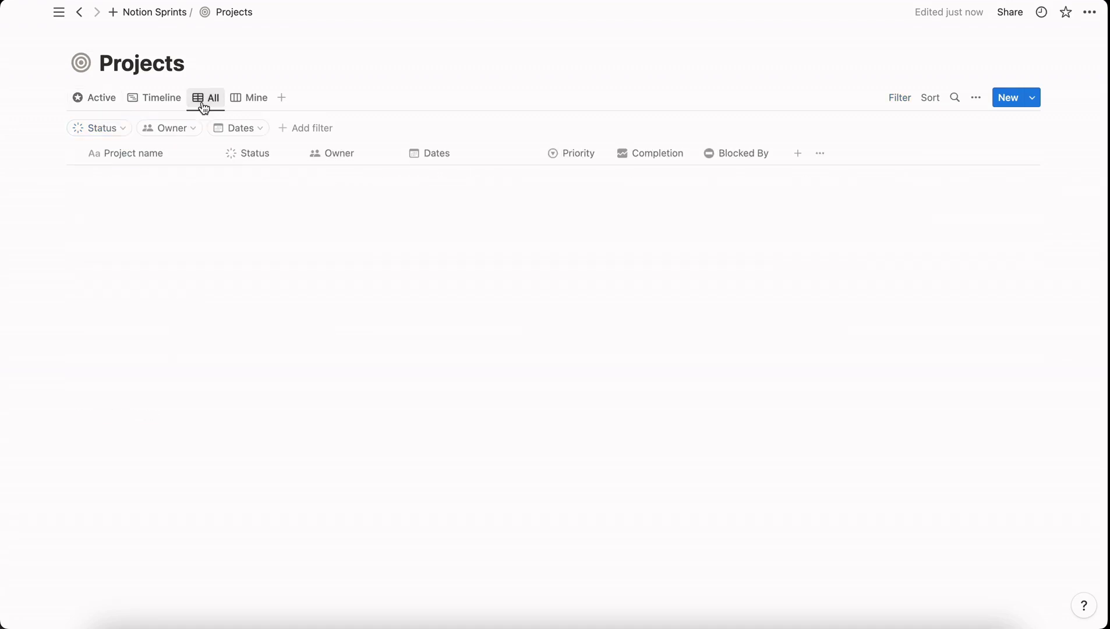
click(243, 109)
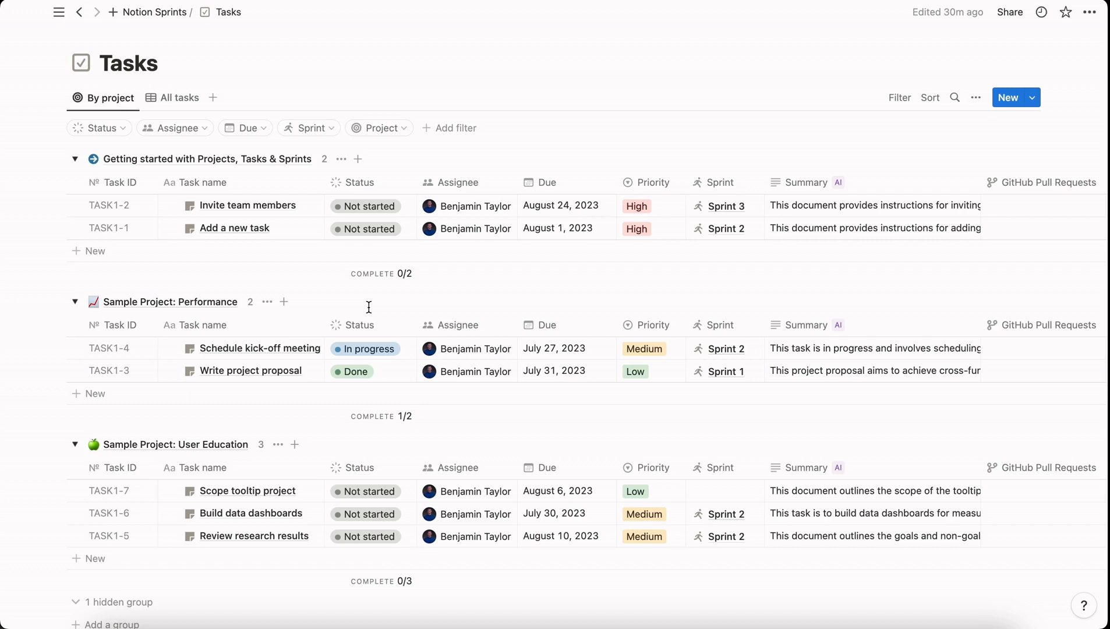
scroll(367, 349, down, 1)
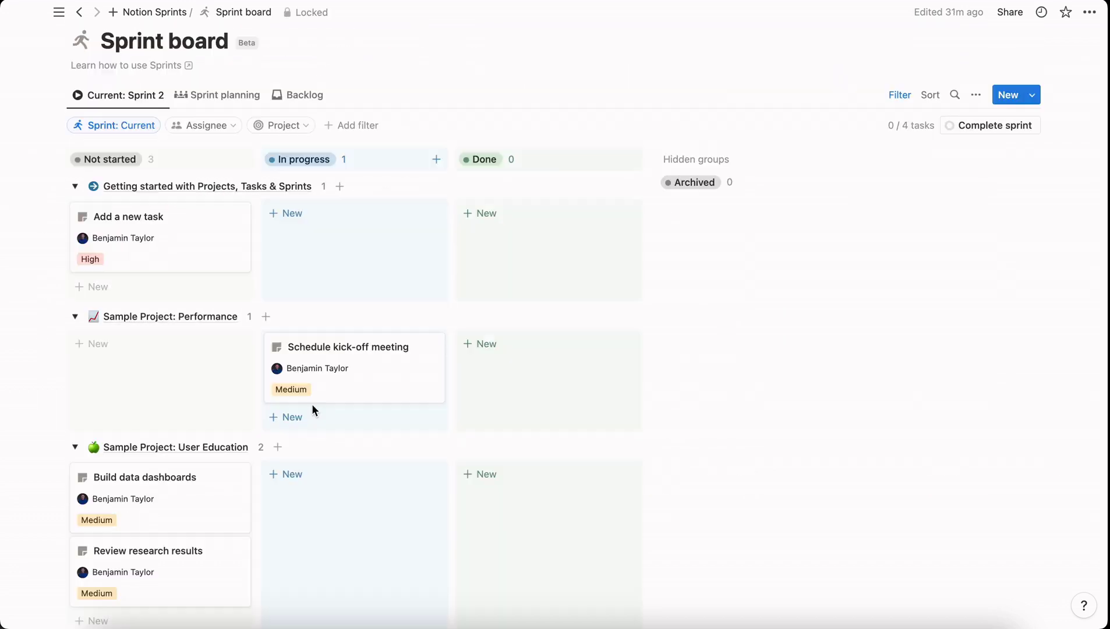